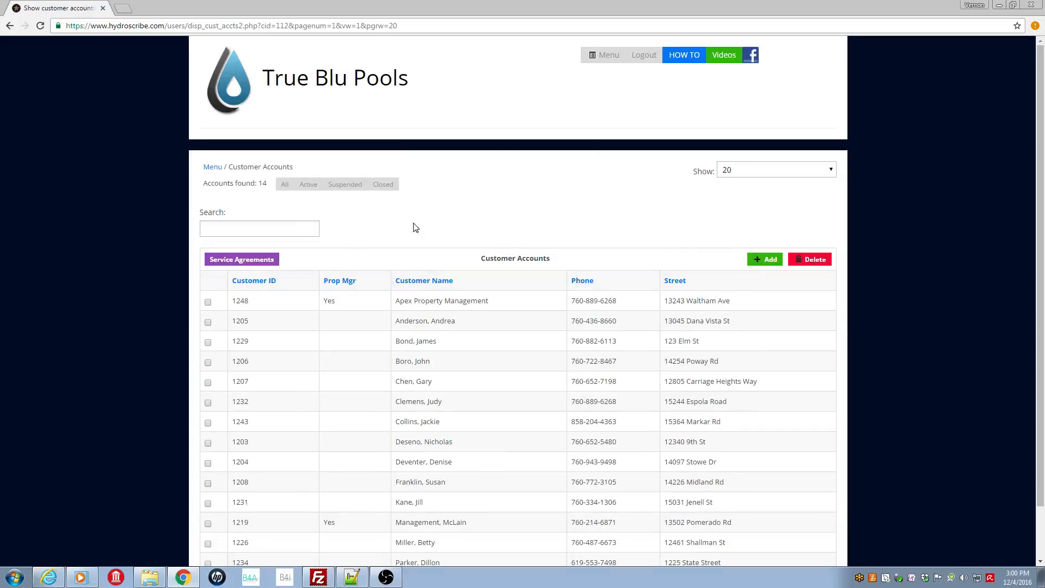
# Find the non-property-manager customer's account by customer ID and open its profile at the Customer Charges section.
pyautogui.click(281, 229)
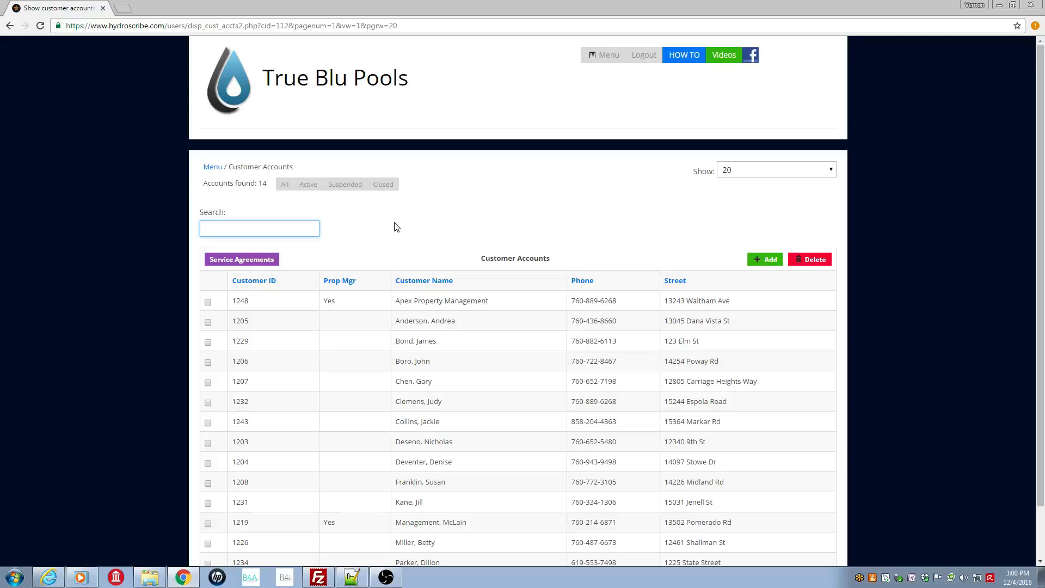
pyautogui.write('1231')
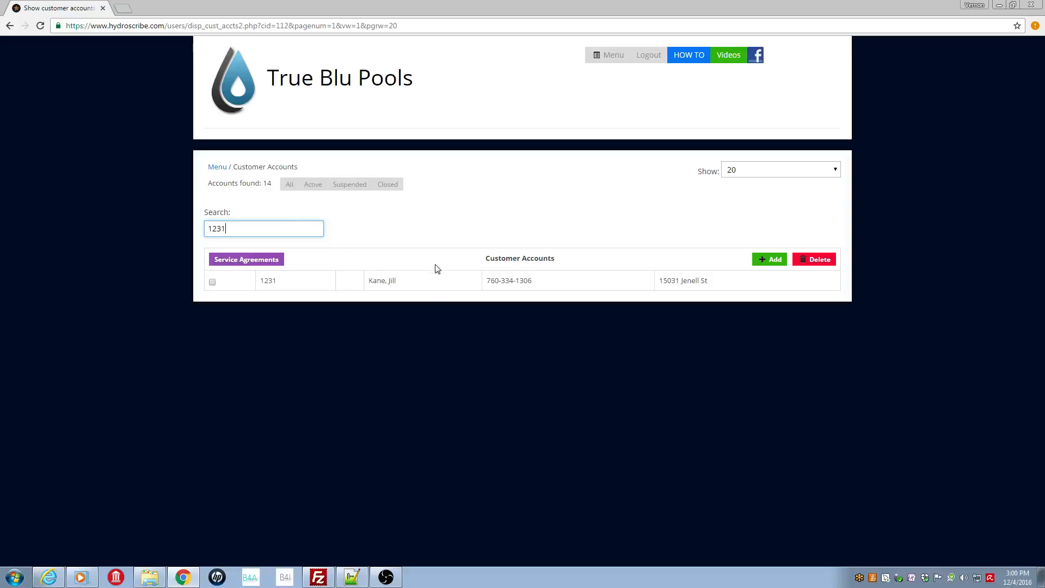
pyautogui.click(409, 286)
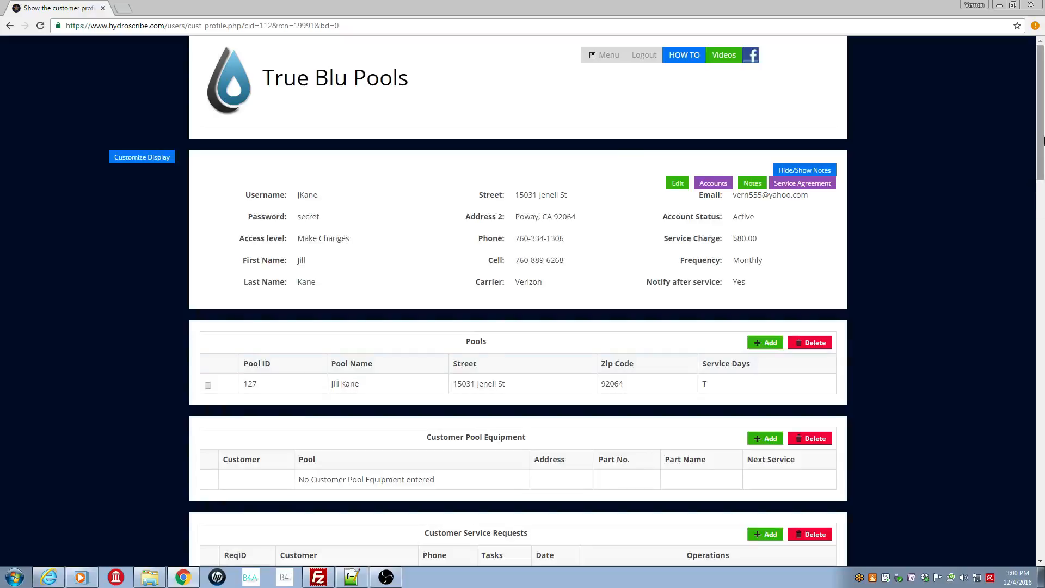
pyautogui.moveTo(1041, 110); pyautogui.dragTo(1028, 442)
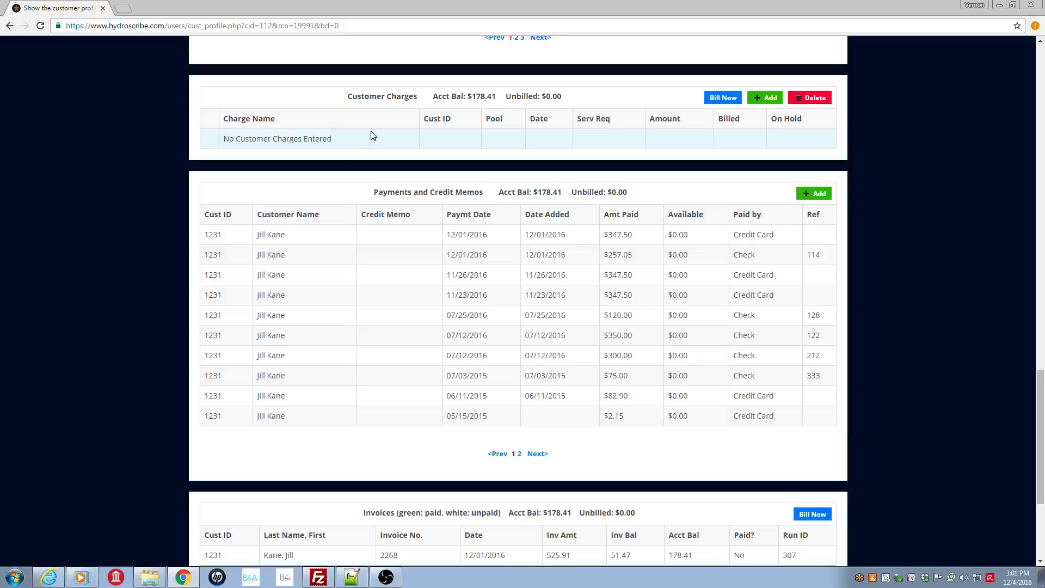
# Start a new customer charge and set its charge type to Part charge (from inventory).
pyautogui.click(770, 99)
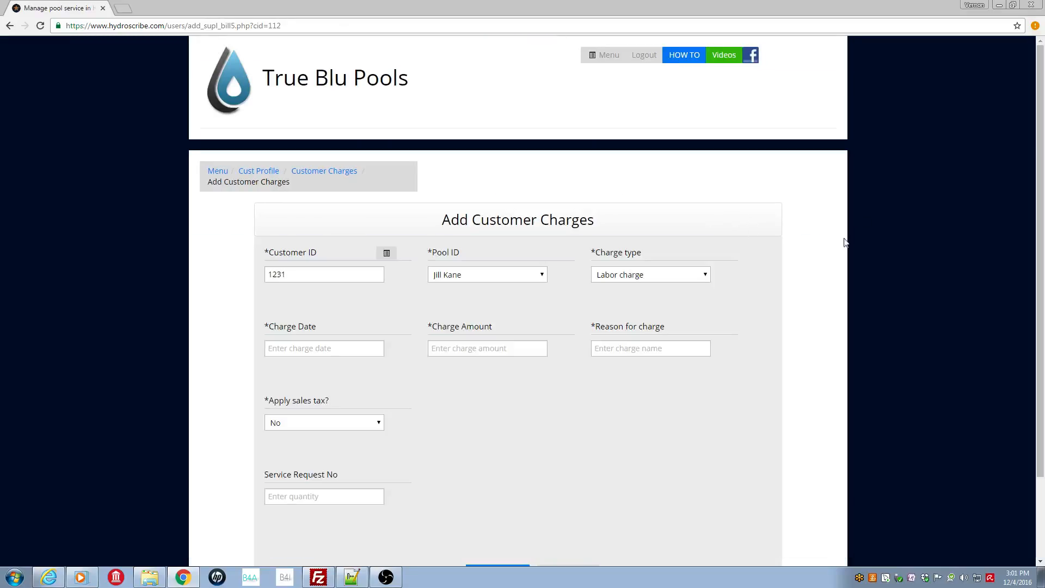
pyautogui.scroll(-3, 1035, 215)
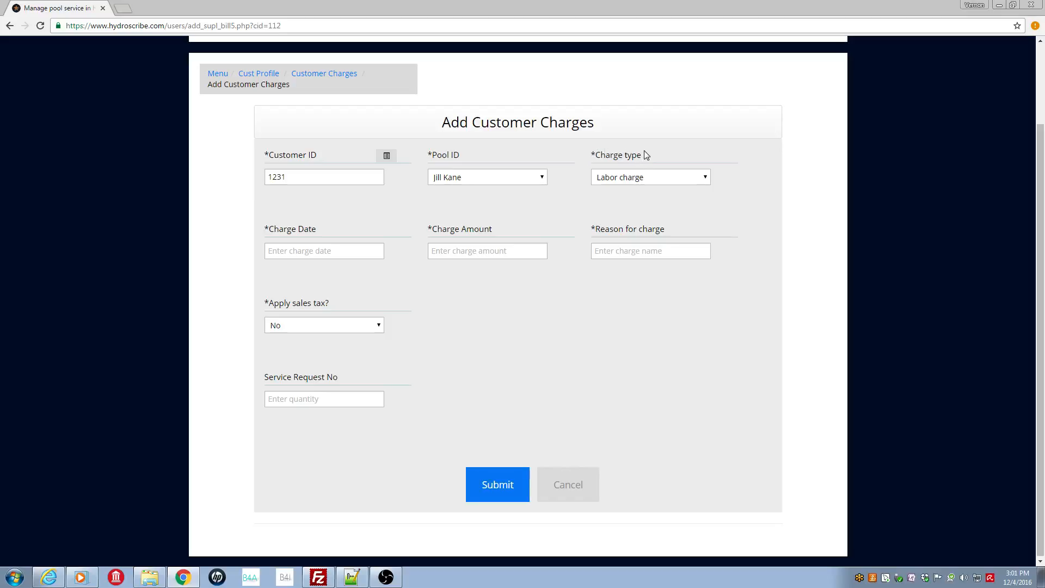
pyautogui.click(707, 183)
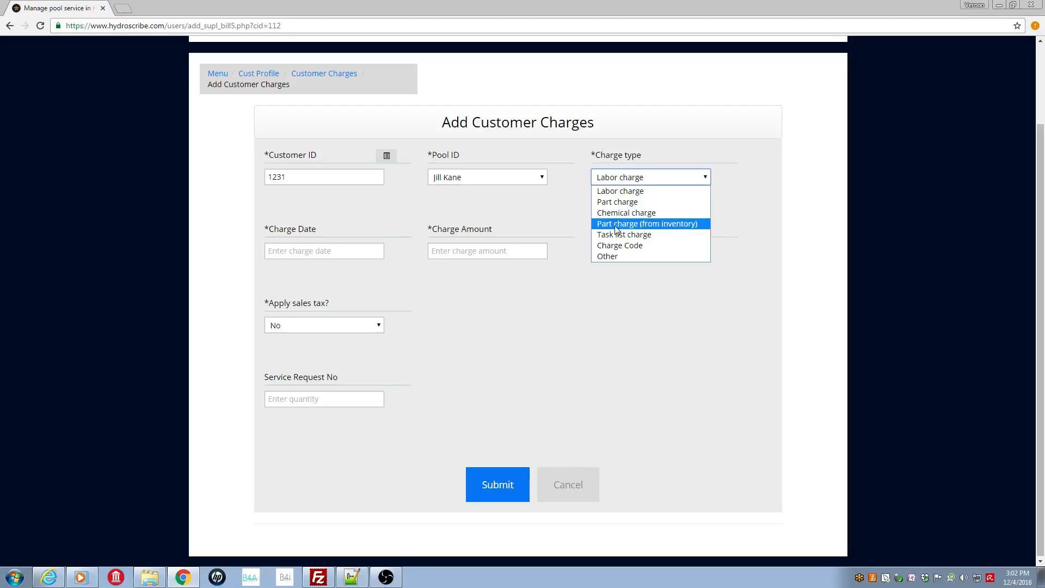
pyautogui.click(657, 228)
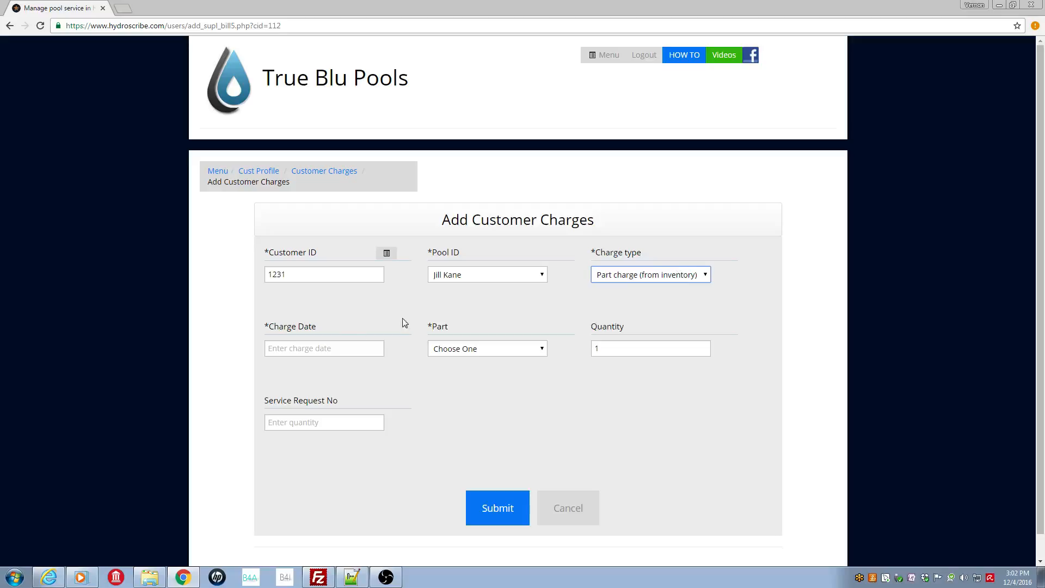
# Date the charge 12/01/2016 and choose the Clean and Clear Plus 240 Round filter as the part.
pyautogui.click(307, 349)
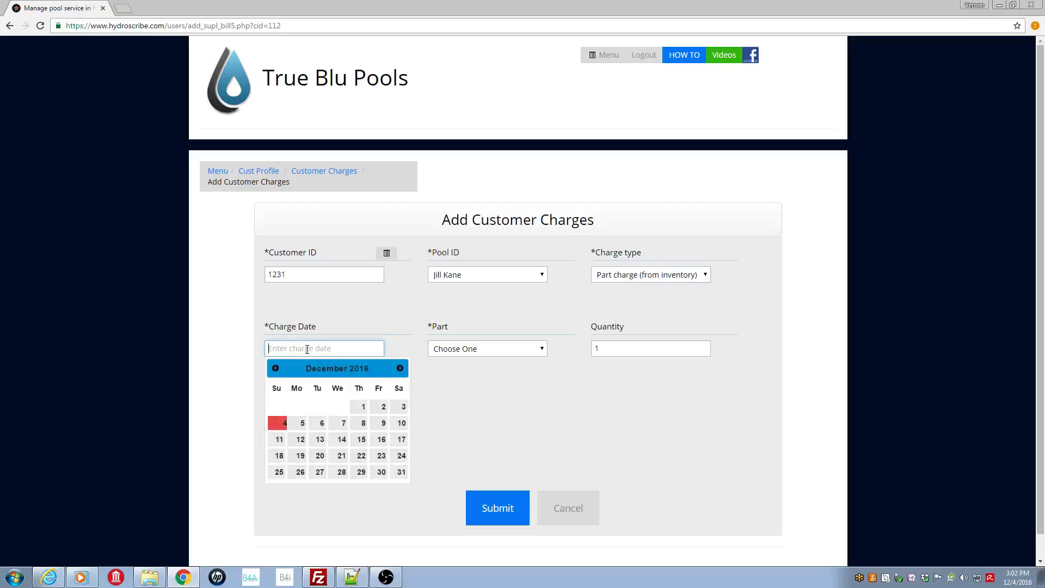
pyautogui.click(364, 409)
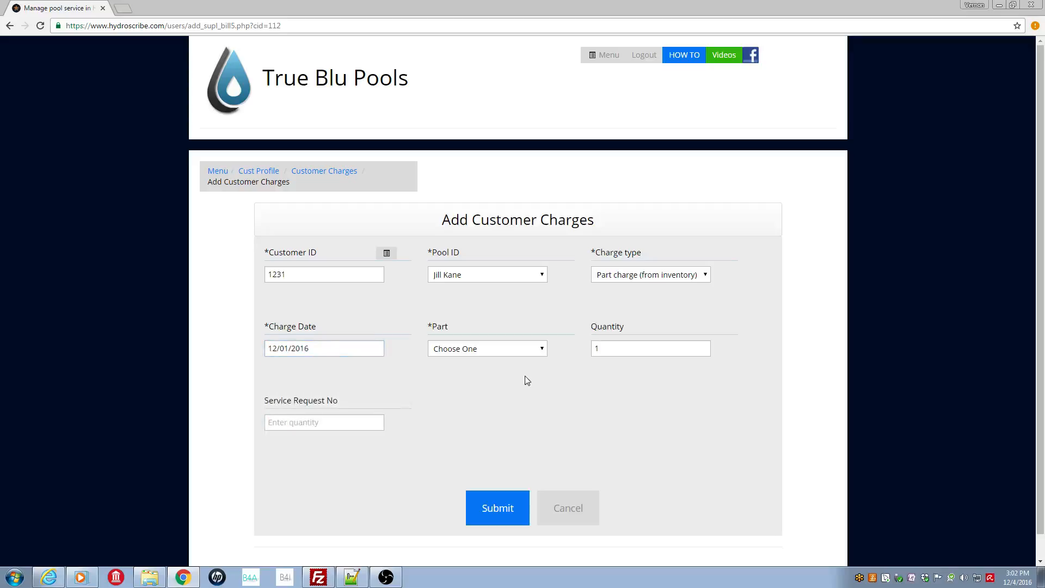
pyautogui.click(542, 350)
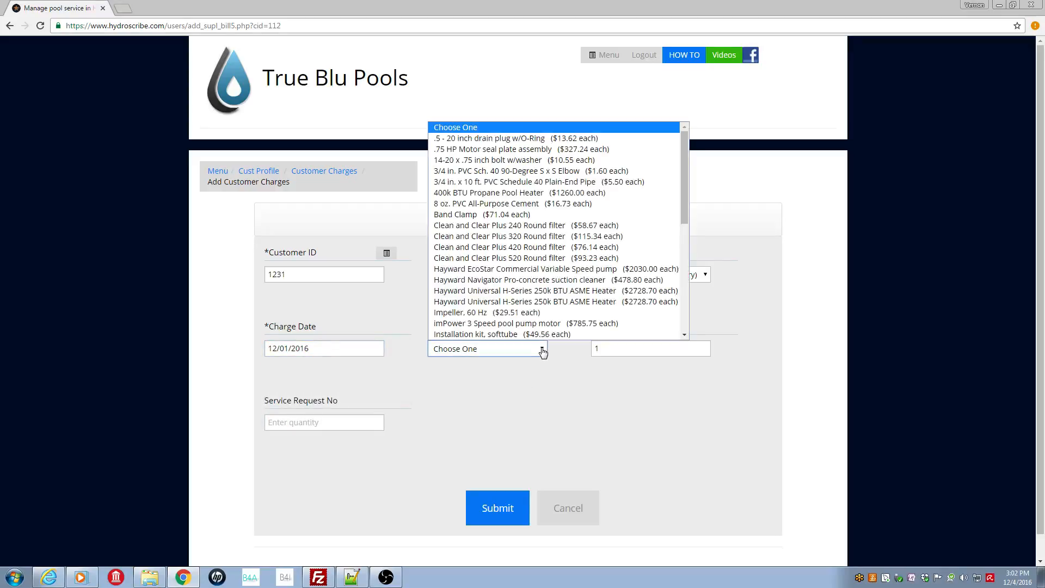
pyautogui.click(609, 228)
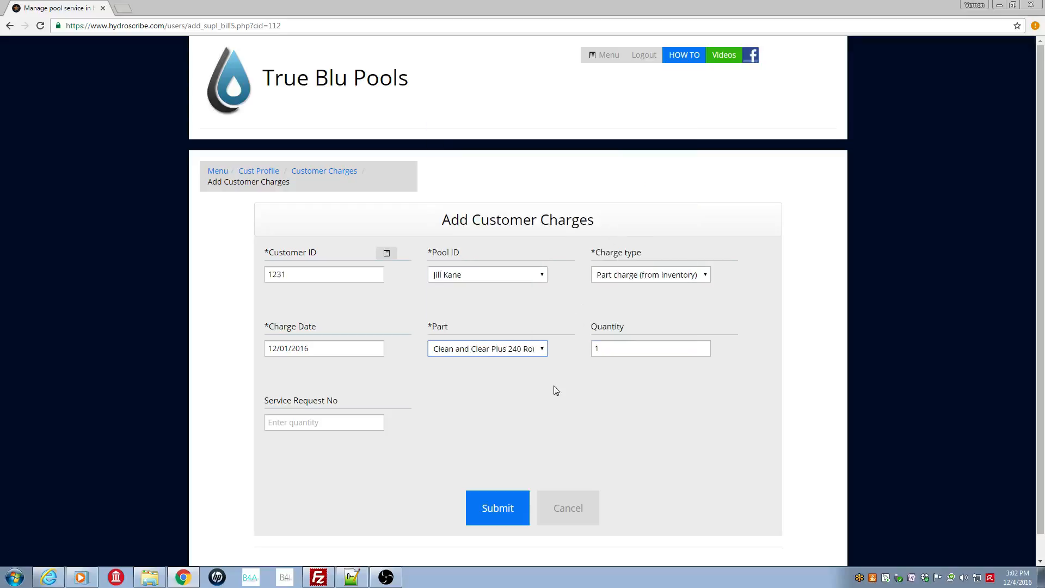
# Set the part quantity to 2 and submit the charge.
pyautogui.click(603, 349)
pyautogui.moveTo(603, 349); pyautogui.dragTo(583, 350)
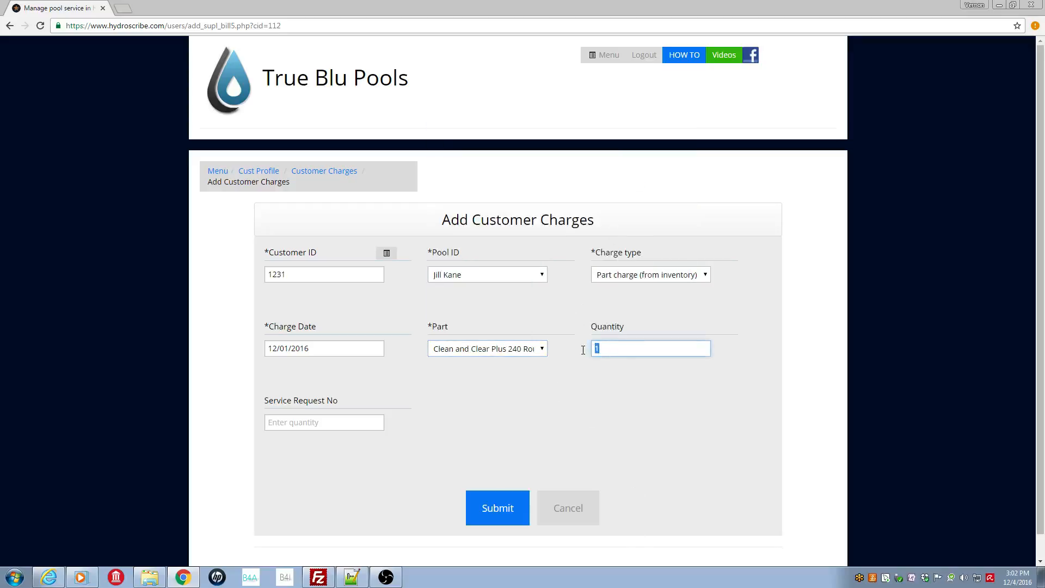
pyautogui.write('2')
pyautogui.click(675, 404)
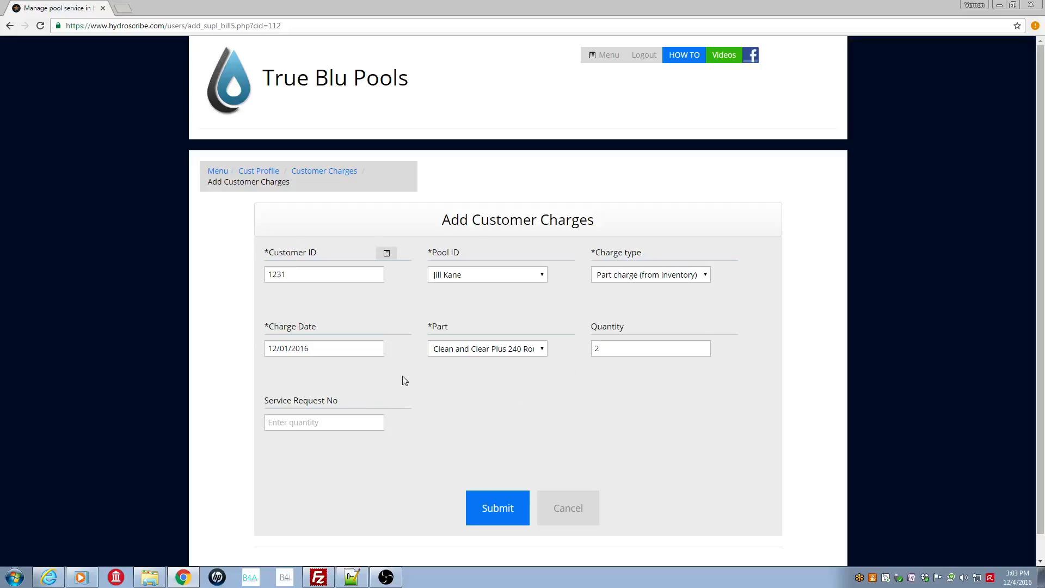
pyautogui.click(496, 509)
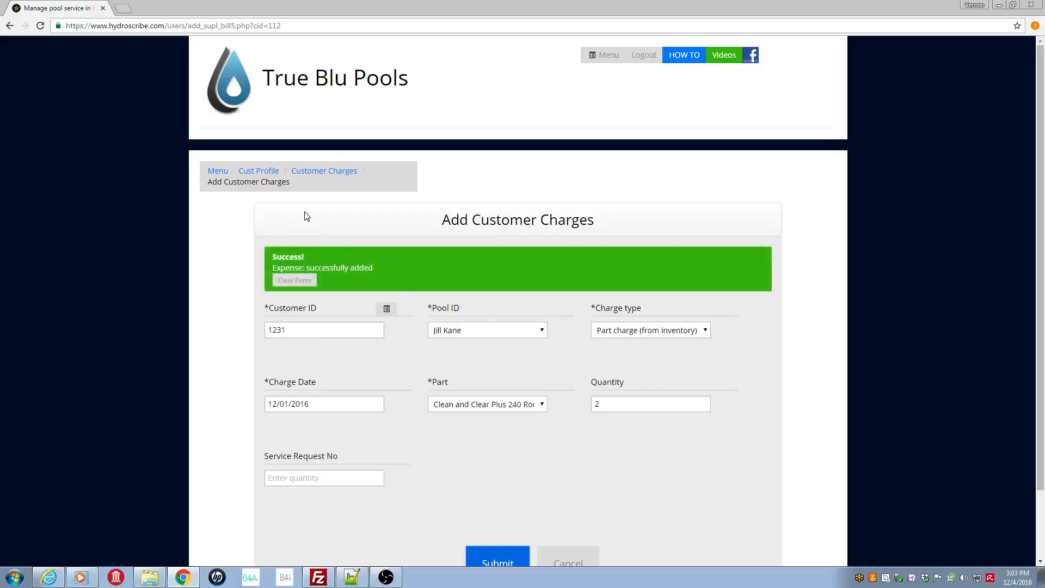
# Return to the customer's profile and start another customer charge with the type Task list charge.
pyautogui.click(267, 170)
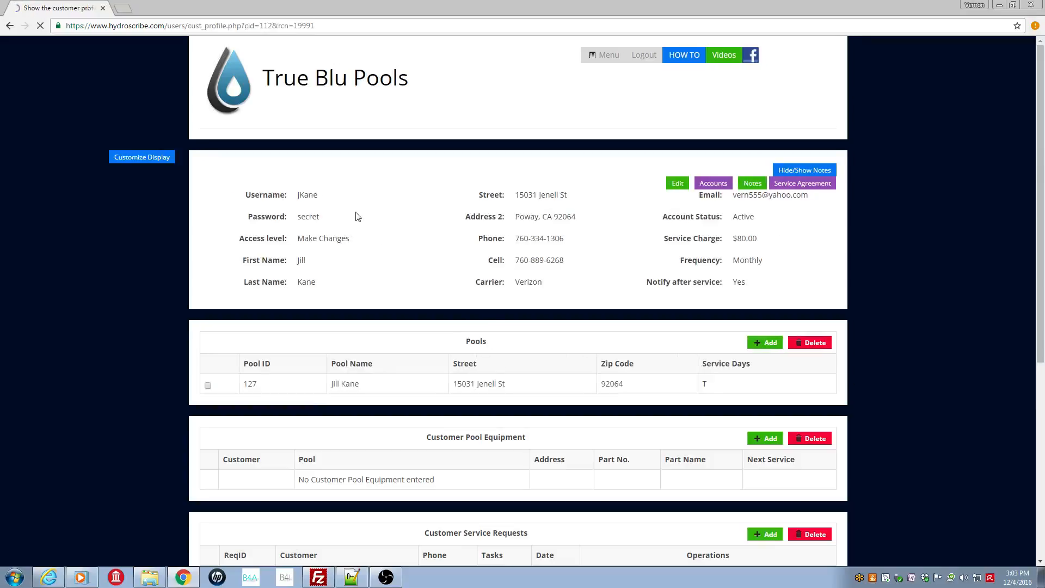
pyautogui.moveTo(1038, 140); pyautogui.dragTo(1043, 443)
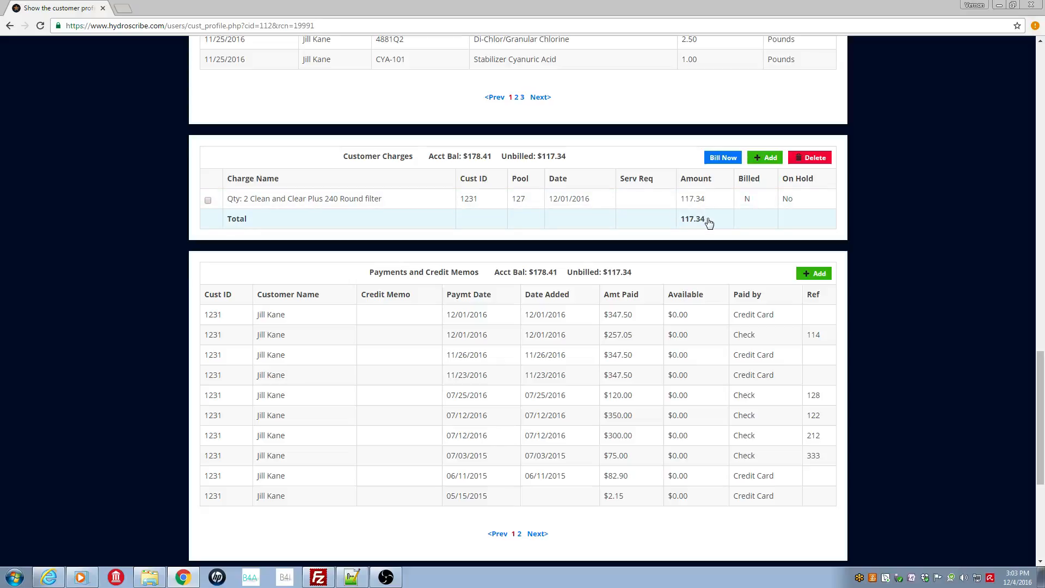
pyautogui.click(766, 157)
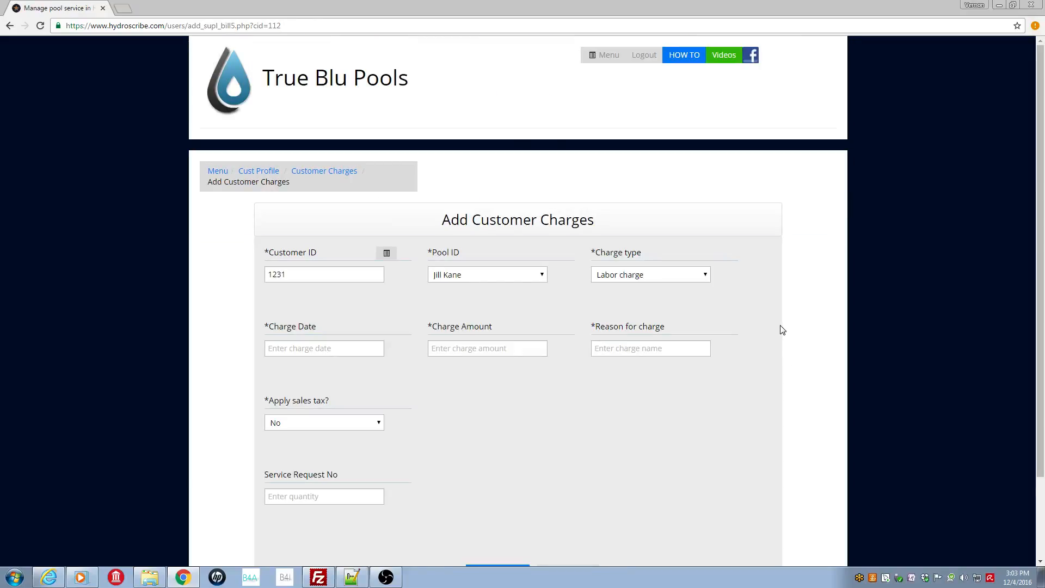
pyautogui.click(706, 275)
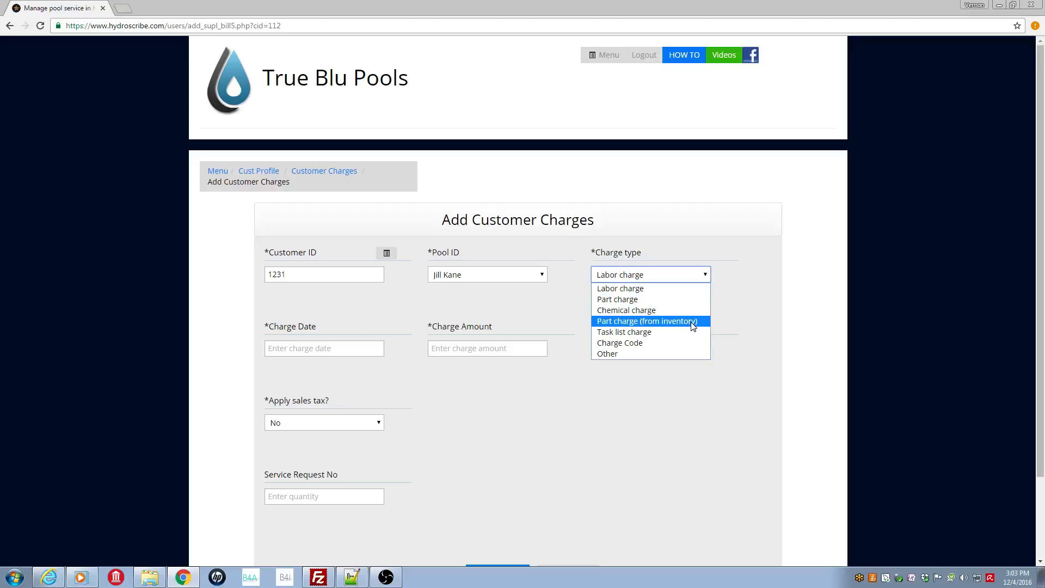
pyautogui.click(651, 332)
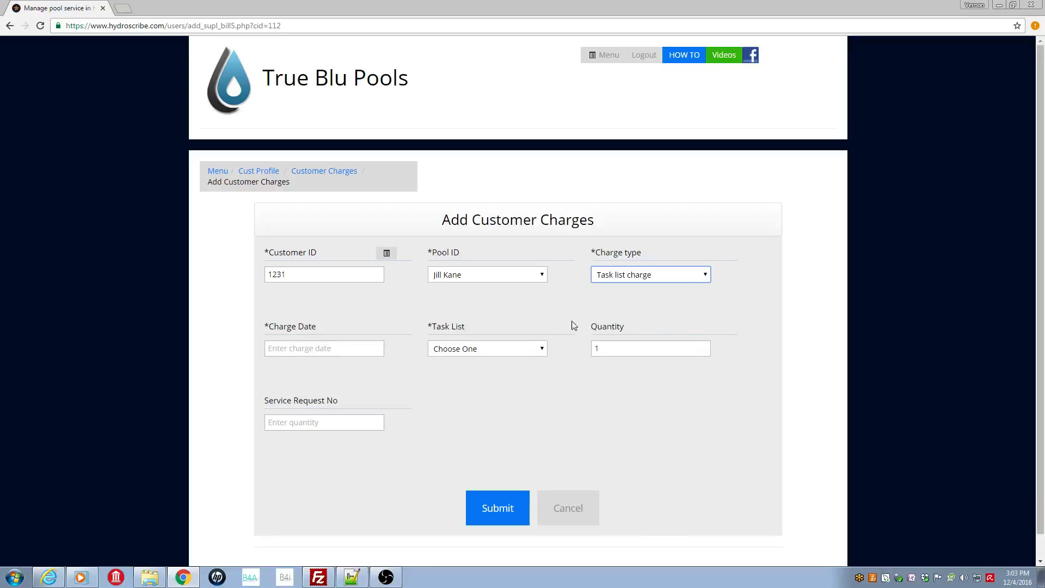
# Date the charge 11/30/2016, choose the Backwash DE filter (multi-port valve) task, and submit the charge.
pyautogui.click(312, 355)
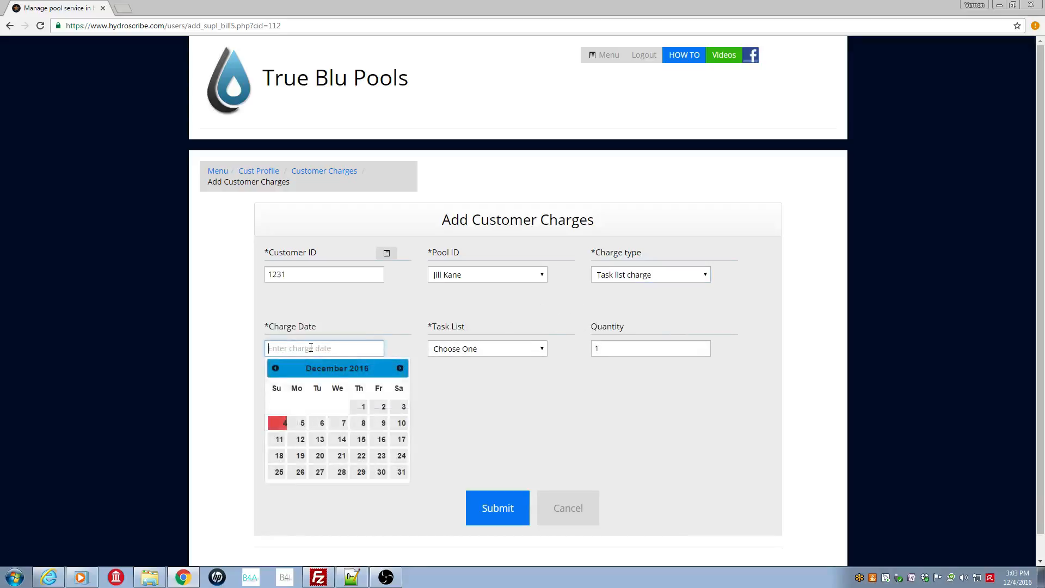
pyautogui.click(276, 368)
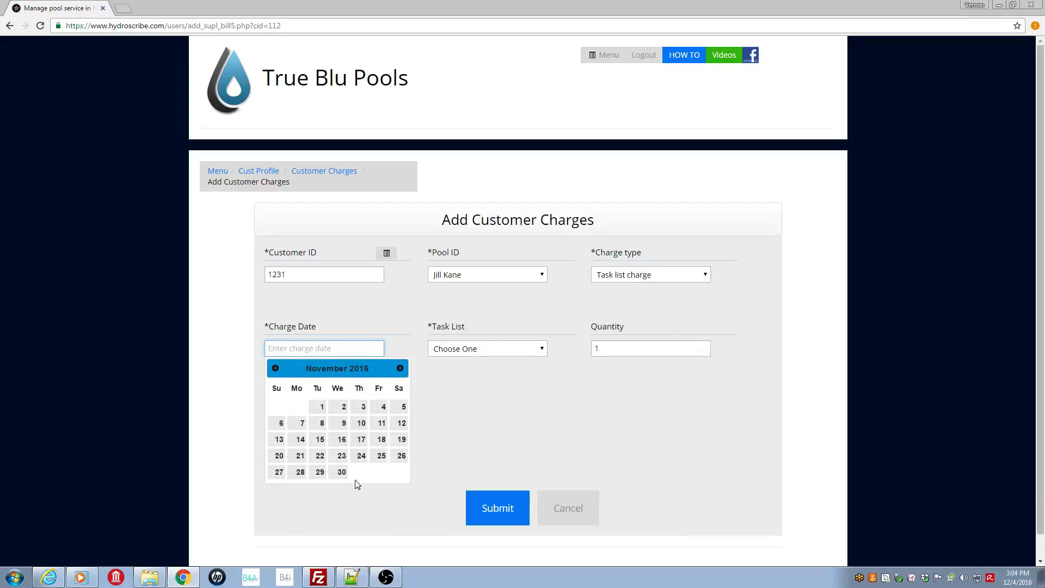
pyautogui.click(341, 472)
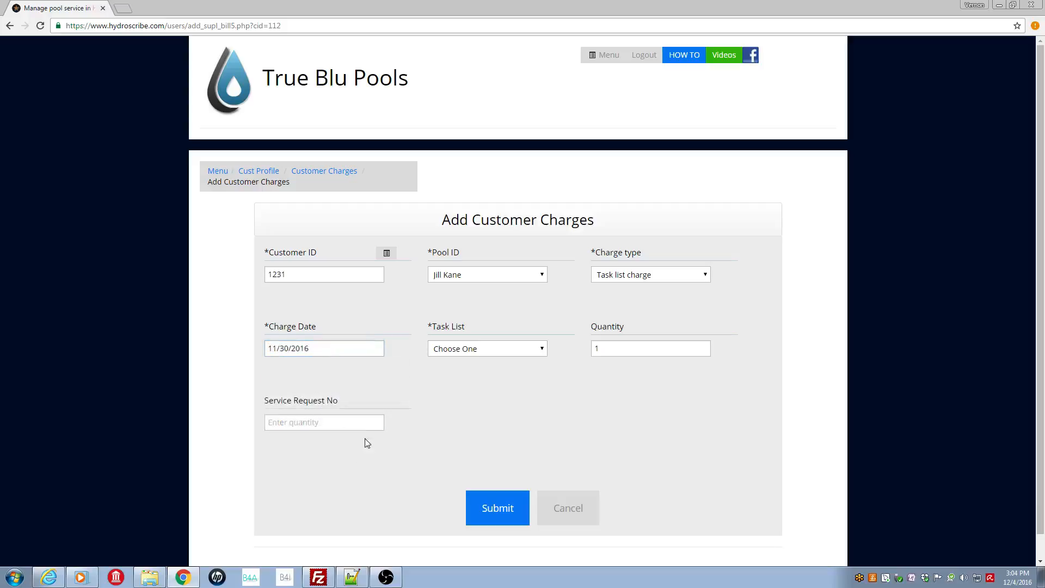
pyautogui.click(545, 356)
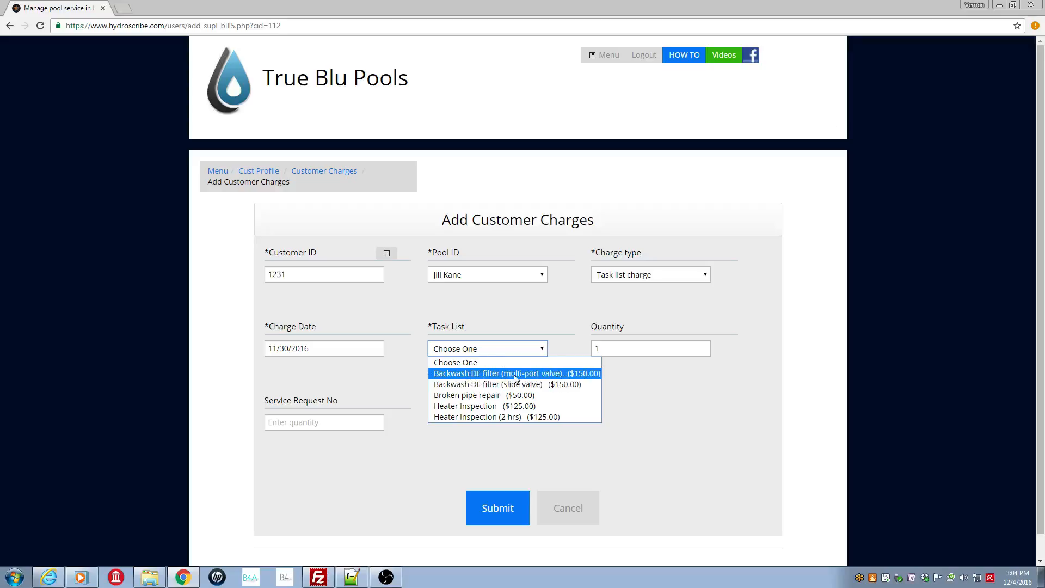
pyautogui.click(576, 374)
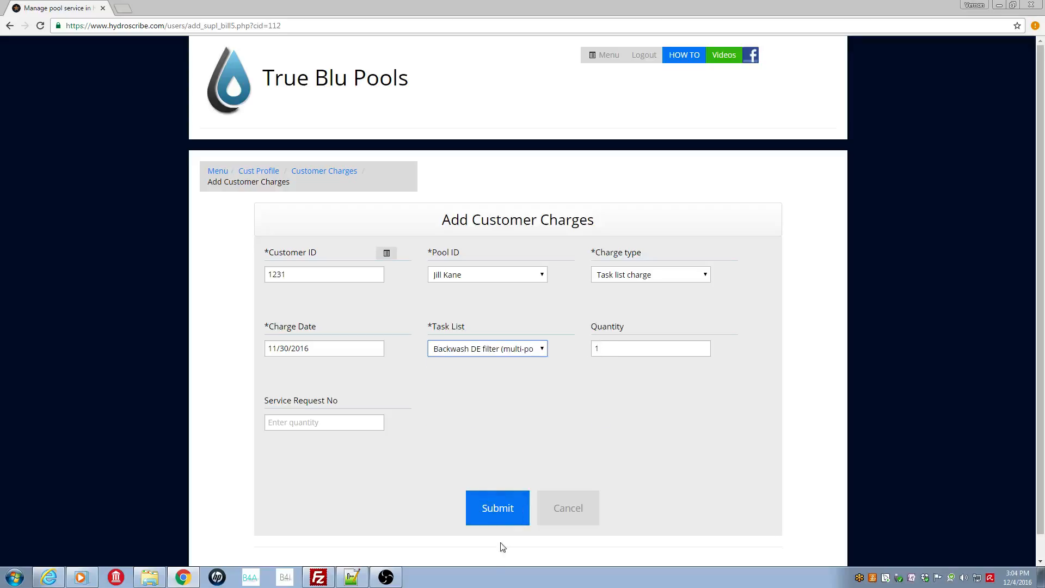
pyautogui.click(495, 508)
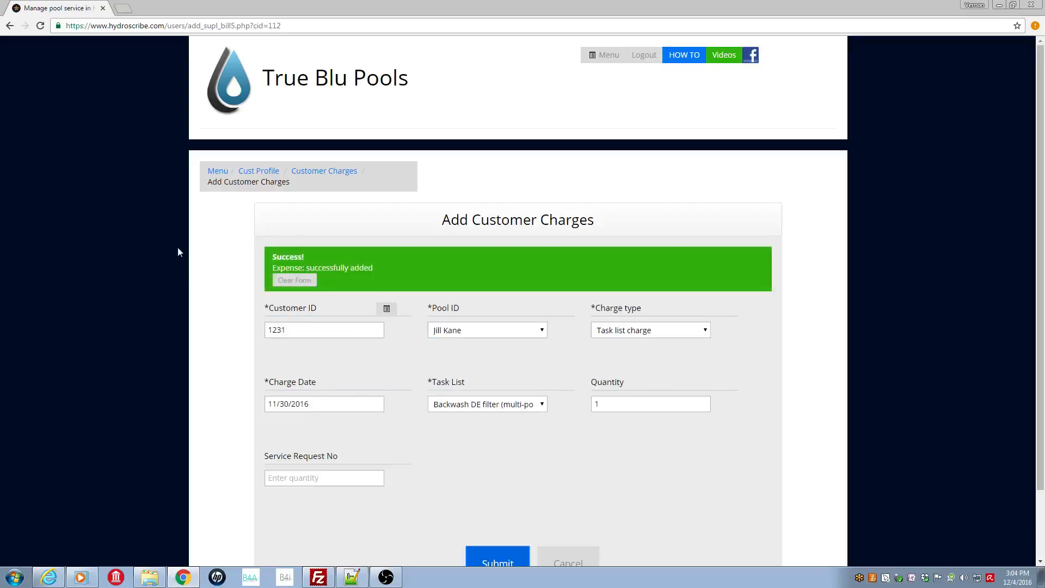
# Return to the customer's profile and review the entries in the Customer Charges section.
pyautogui.click(257, 172)
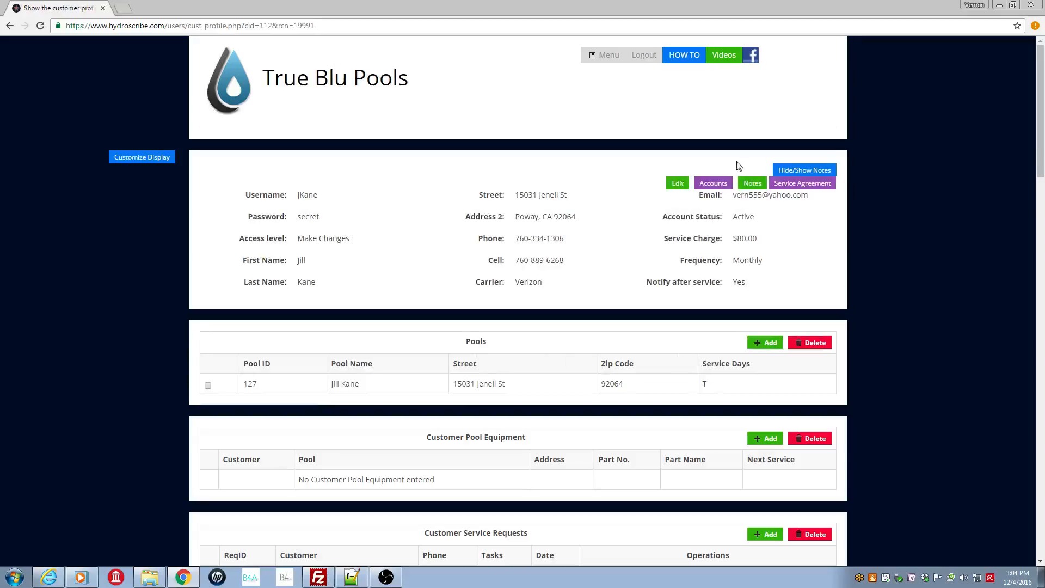
pyautogui.moveTo(1039, 125); pyautogui.dragTo(1042, 433)
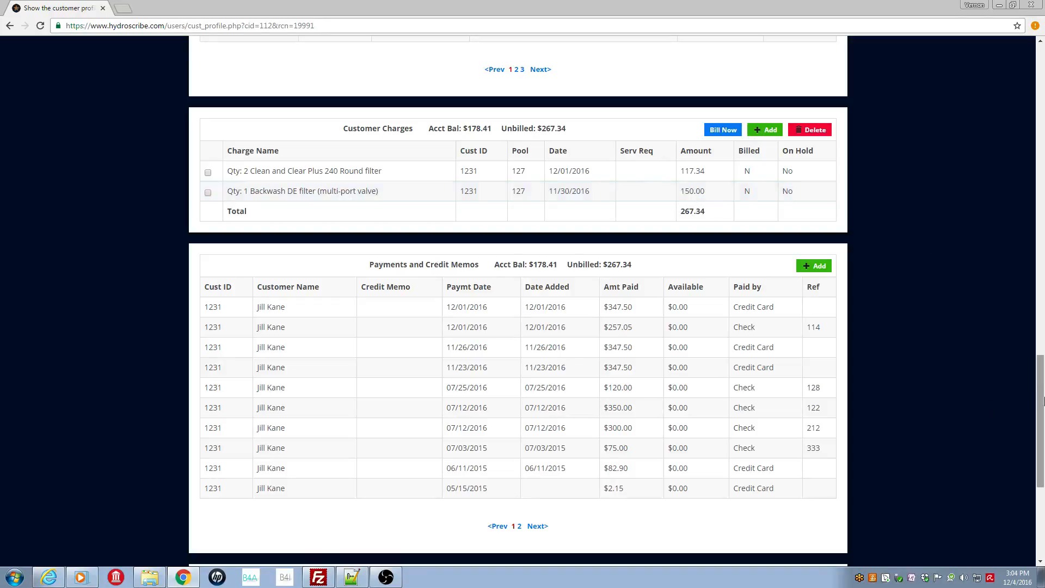
pyautogui.moveTo(1042, 421); pyautogui.dragTo(1040, 71)
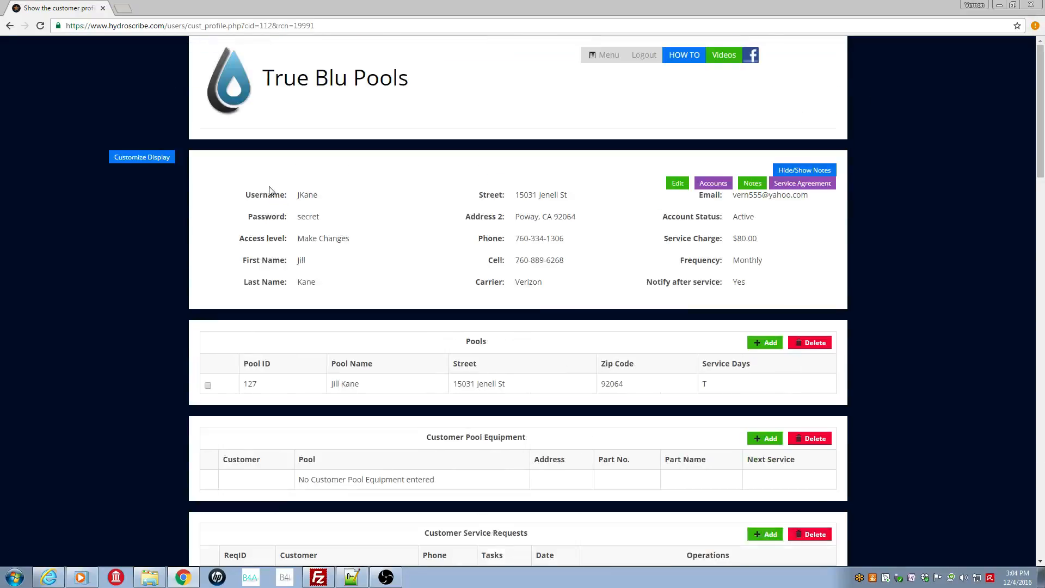
# Open the customer accounts list, find a different customer by customer ID, and view the Customer Charges section of that profile.
pyautogui.click(610, 53)
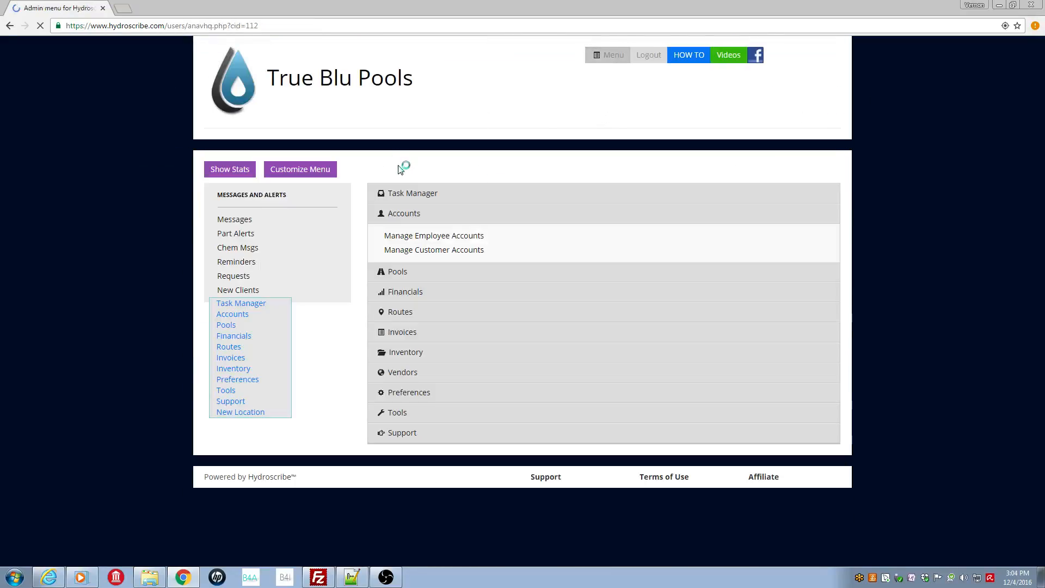
pyautogui.click(523, 249)
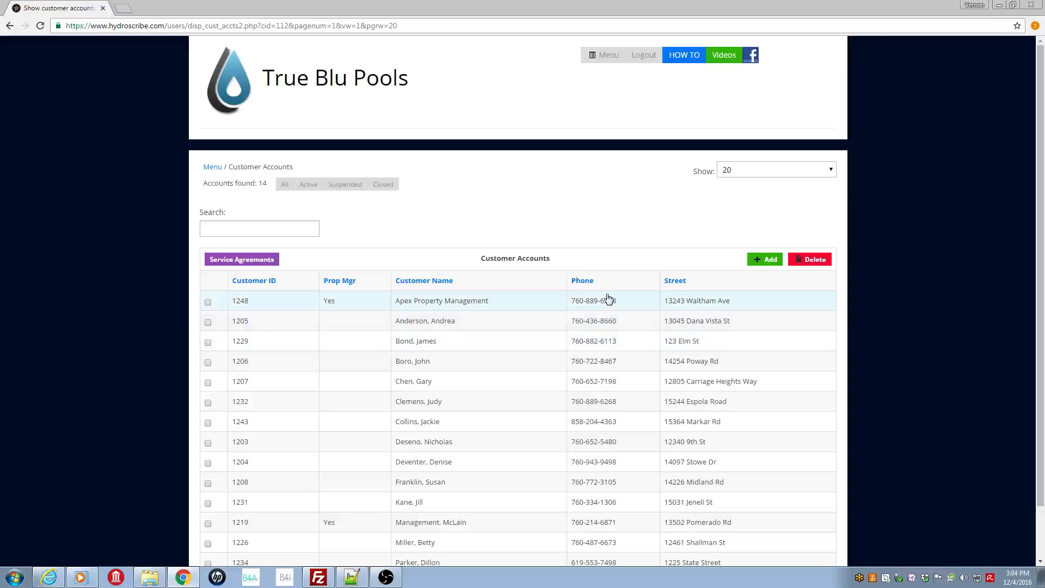
pyautogui.click(293, 227)
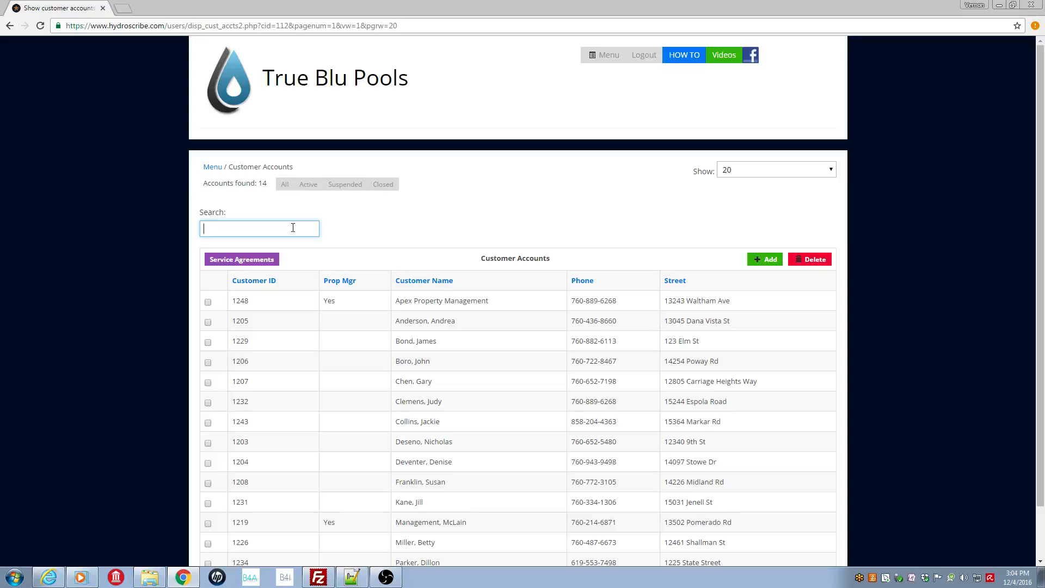
pyautogui.write('1243')
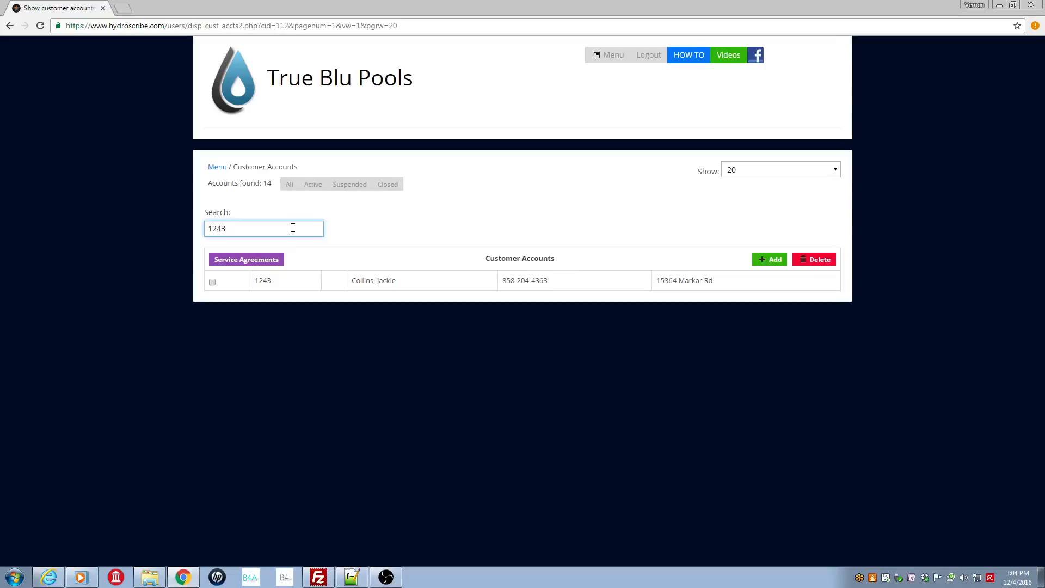
pyautogui.click(401, 282)
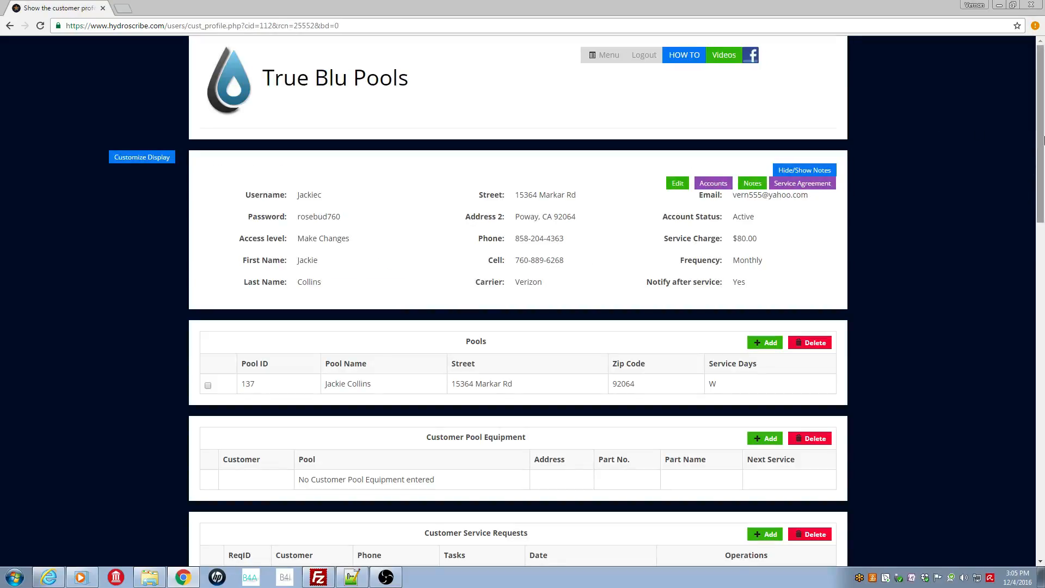
pyautogui.moveTo(1040, 136); pyautogui.dragTo(1042, 474)
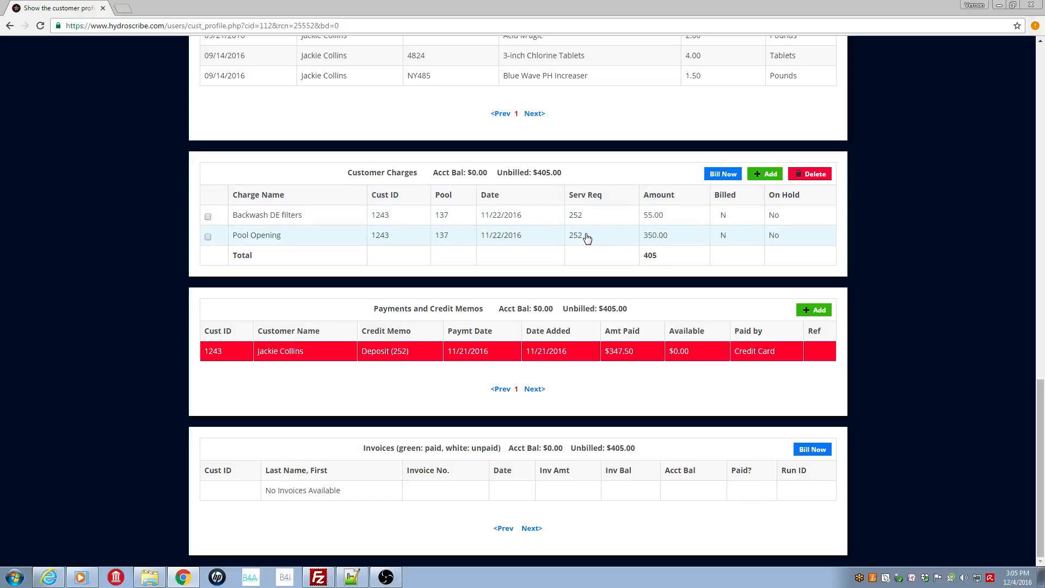
# Start a new customer charge of type Part charge (from inventory) and date it 12/01/2016.
pyautogui.click(767, 174)
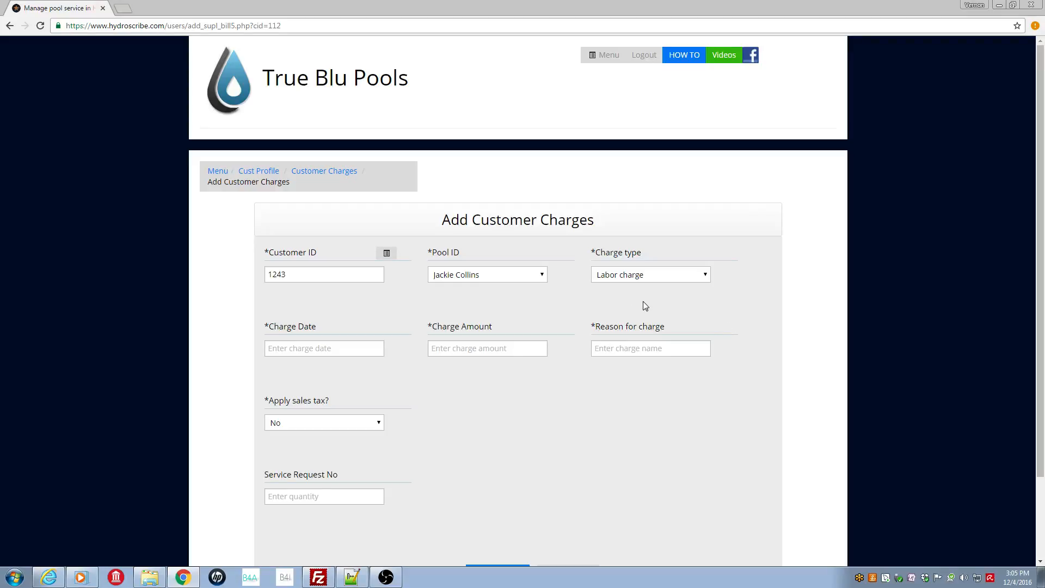
pyautogui.click(707, 280)
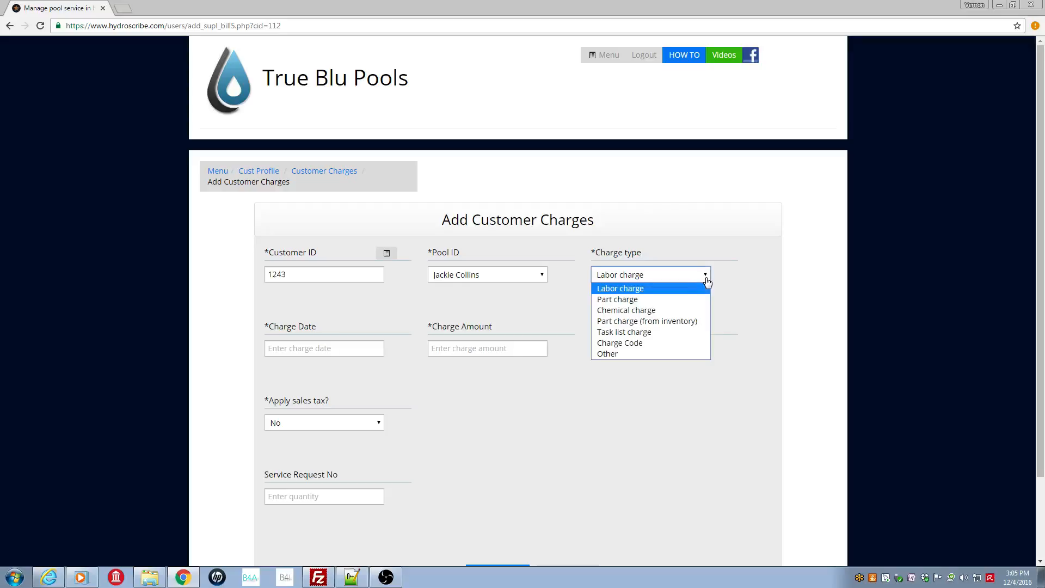
pyautogui.click(661, 323)
pyautogui.click(333, 349)
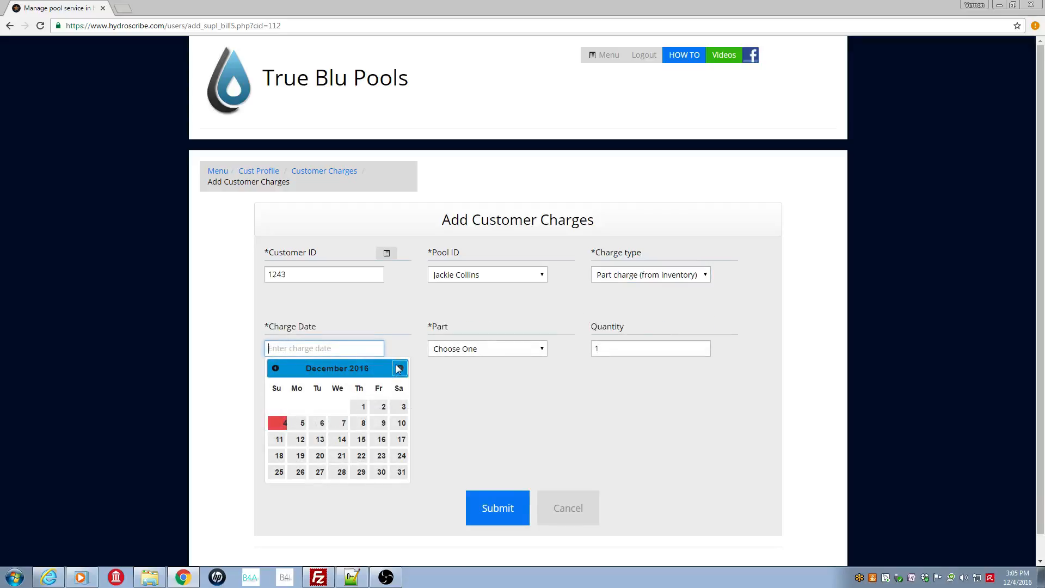
pyautogui.click(363, 408)
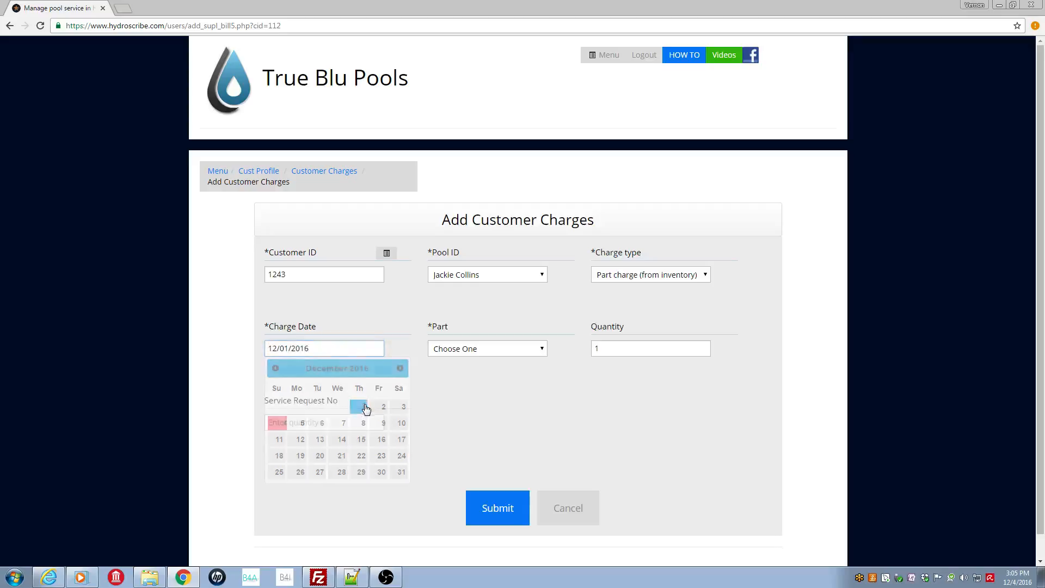
# Choose the Clean and Clear Plus 420 Round filter part, enter the service request number used by the customer's existing charges, and submit the charge.
pyautogui.click(542, 349)
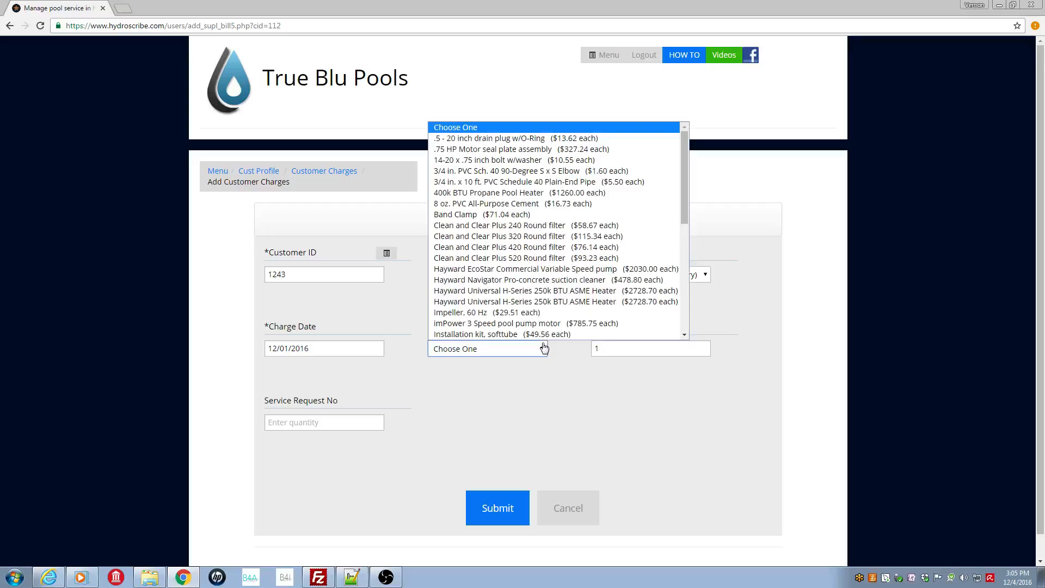
pyautogui.click(576, 248)
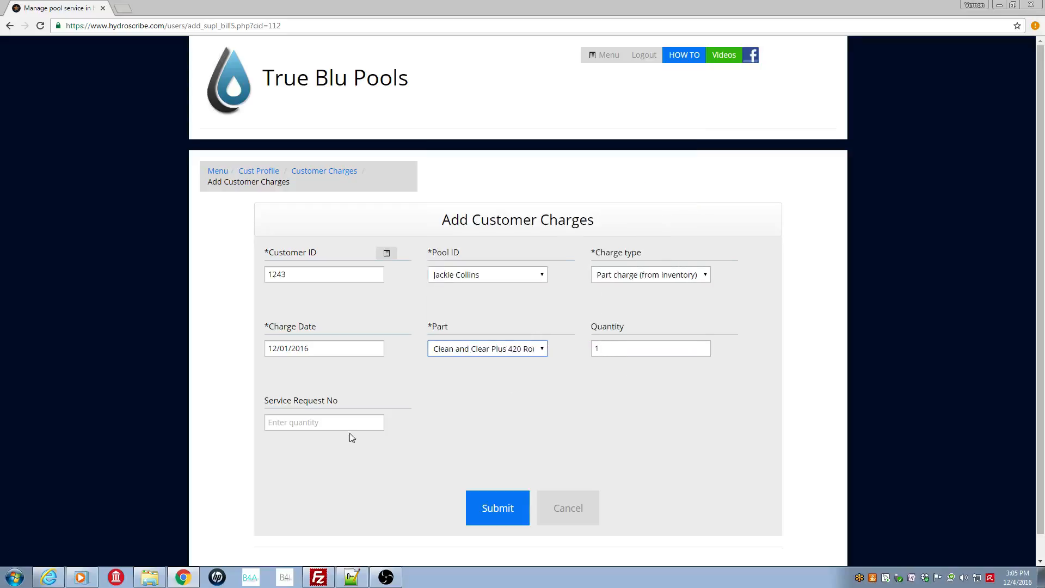
pyautogui.click(313, 425)
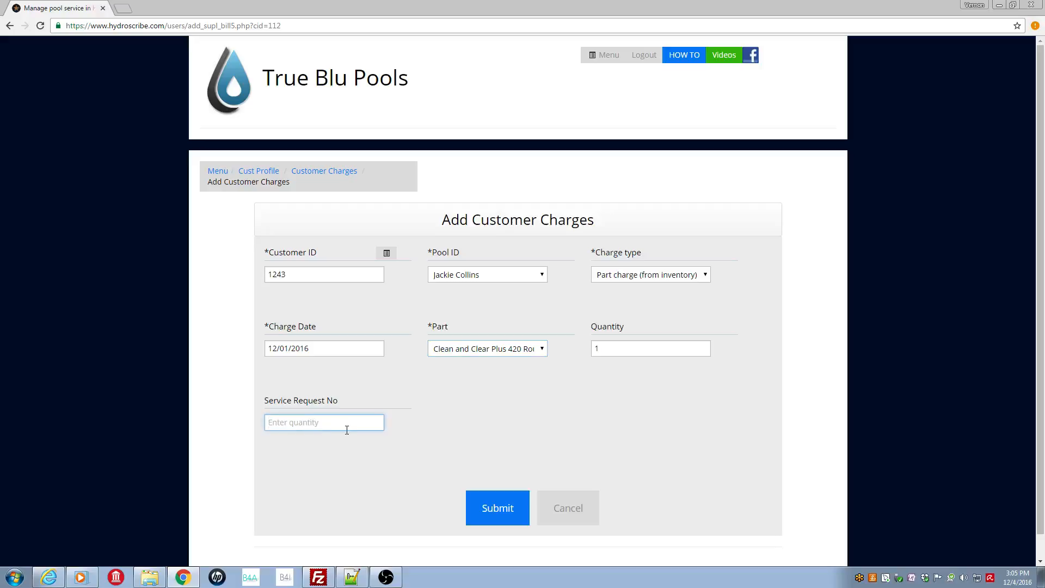
pyautogui.write('252')
pyautogui.click(503, 514)
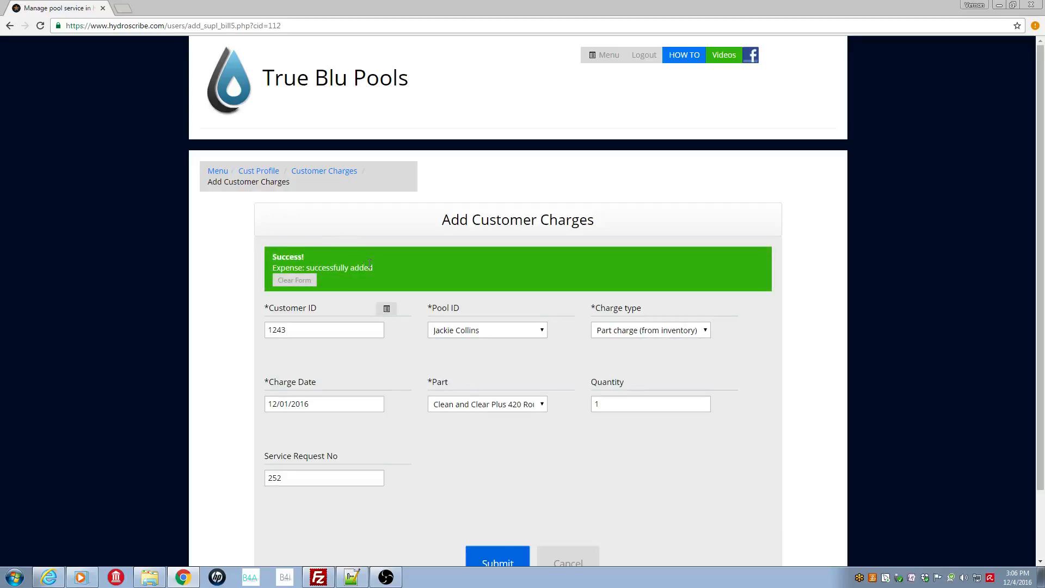
# Return to the customer's profile and check the Customer Charges section for the filter part charge.
pyautogui.click(253, 173)
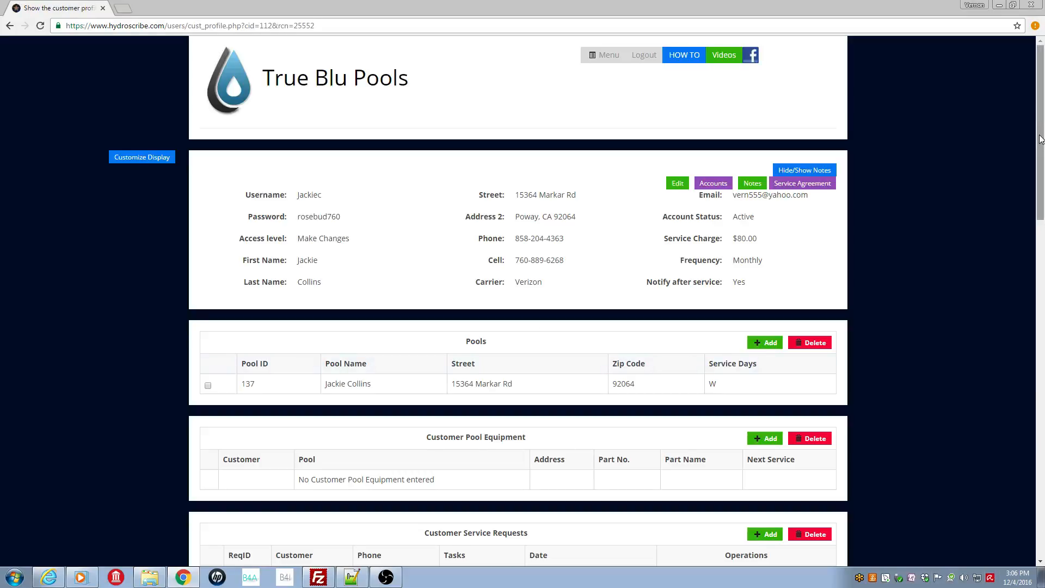
pyautogui.scroll(-6, 1044, 255)
pyautogui.moveTo(1044, 246); pyautogui.dragTo(1043, 469)
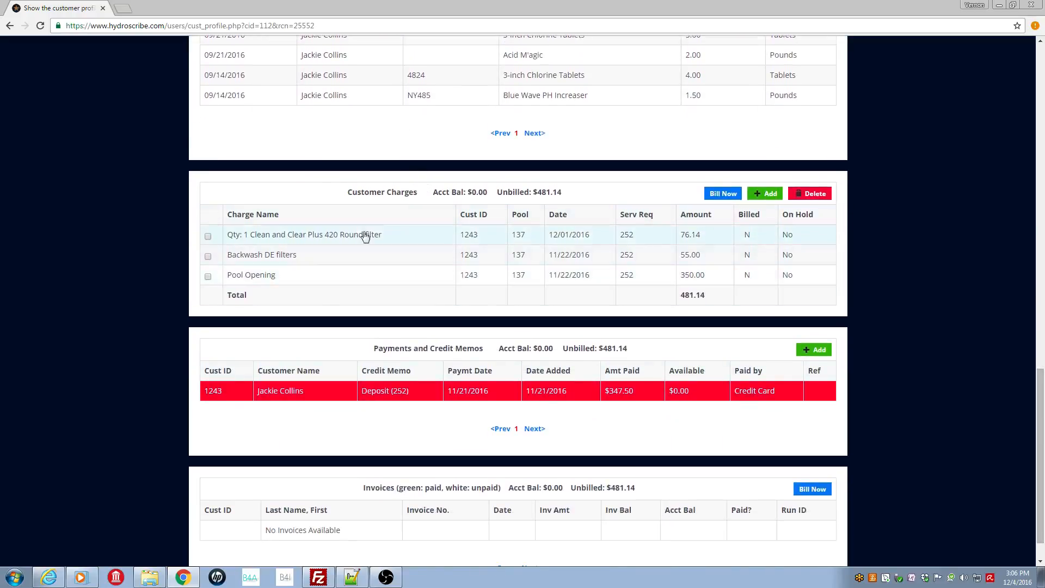